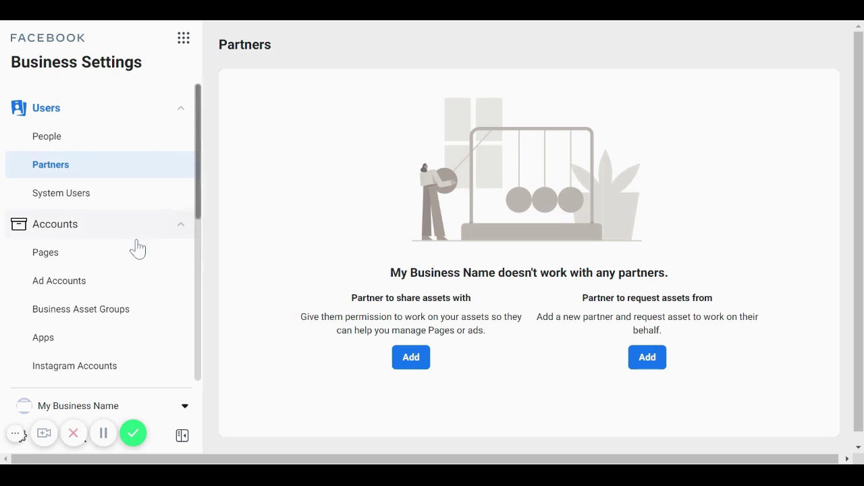
Step: Confirm on Business Info that verification status reads Unverified, then go to Security Center
scroll(135, 247, down, 1)
scroll(136, 252, down, 2)
scroll(135, 253, down, 3)
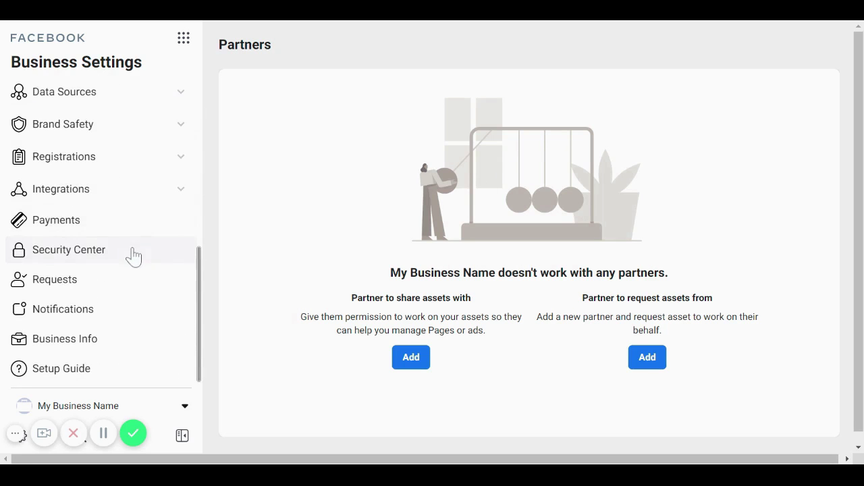
click(73, 345)
scroll(429, 322, down, 2)
drag(378, 256, 334, 258)
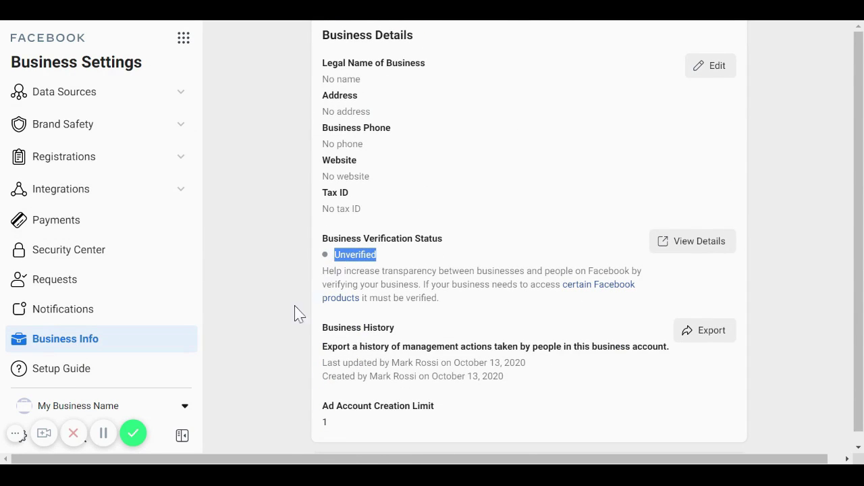
click(108, 257)
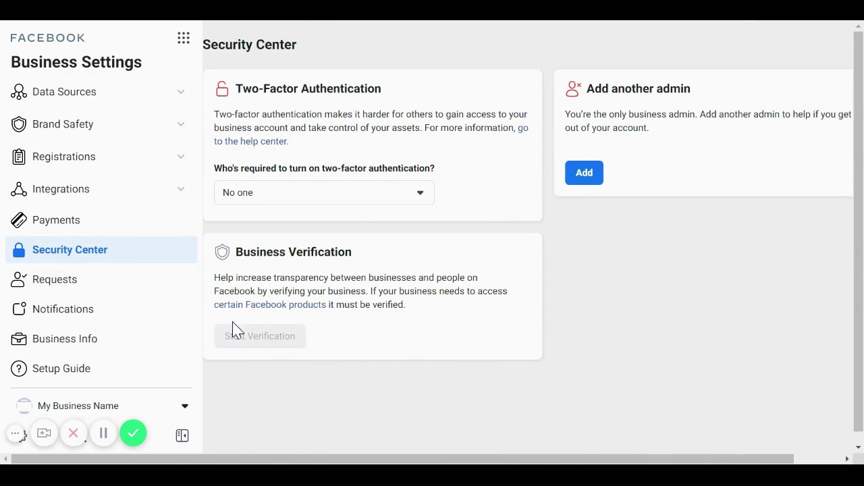
Step: Invite a verification email address to the business as a person with Admin access
scroll(85, 277, up, 5)
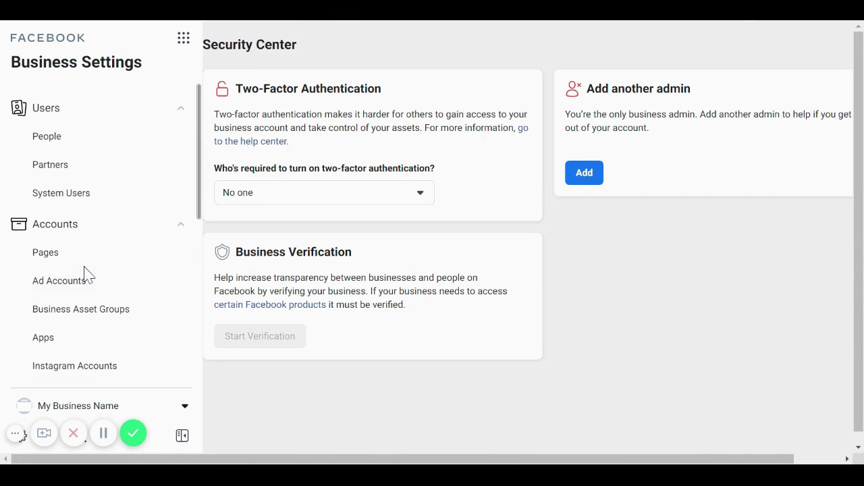
click(43, 136)
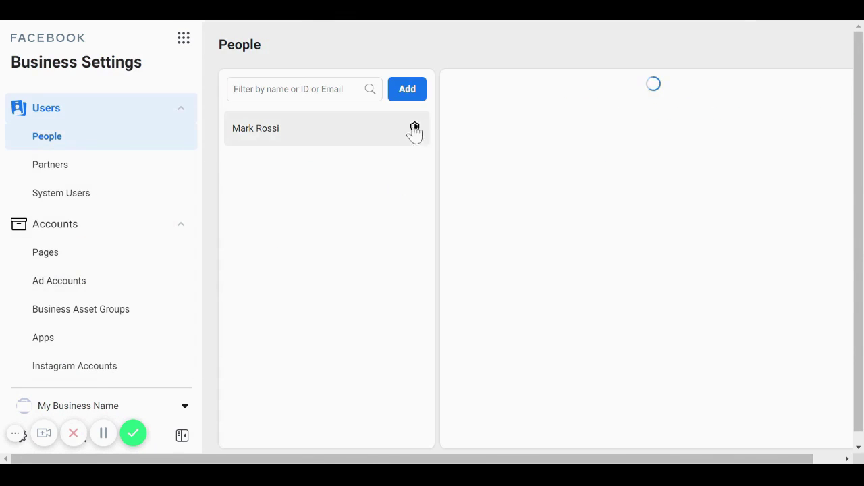
click(407, 95)
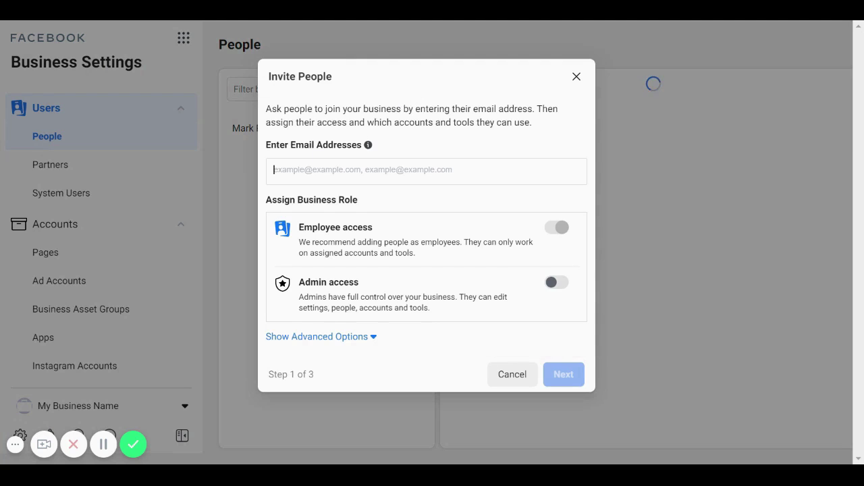
click(304, 197)
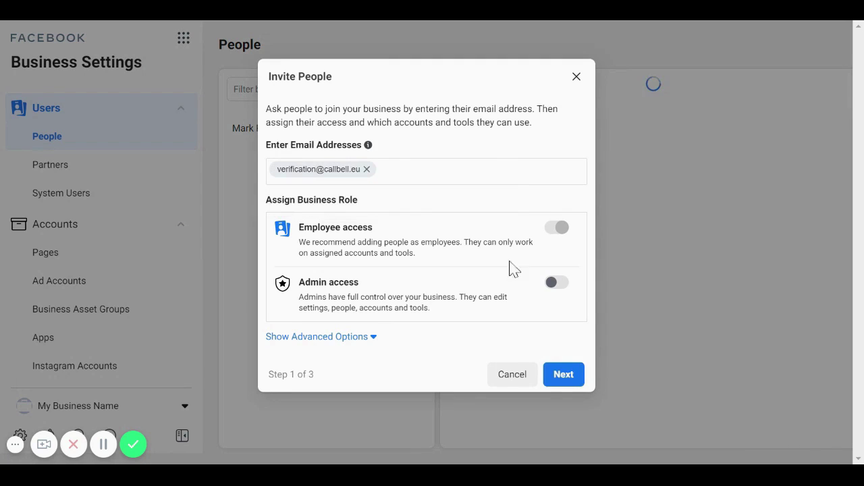
click(558, 283)
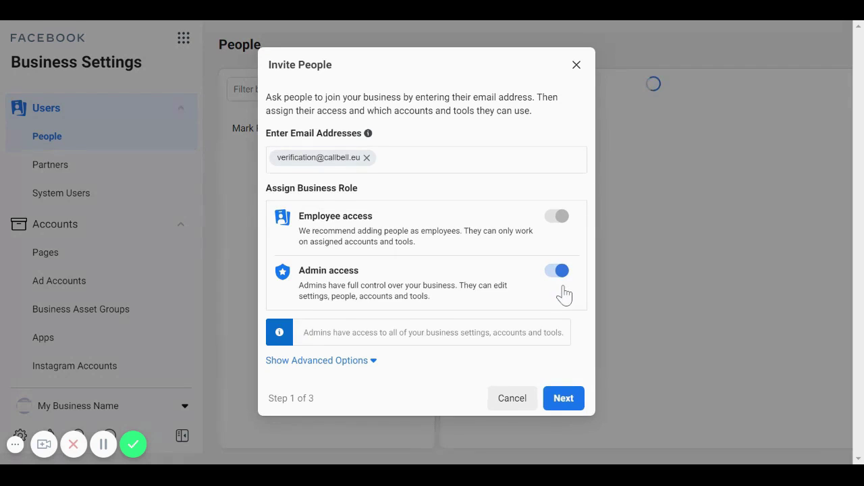
click(569, 400)
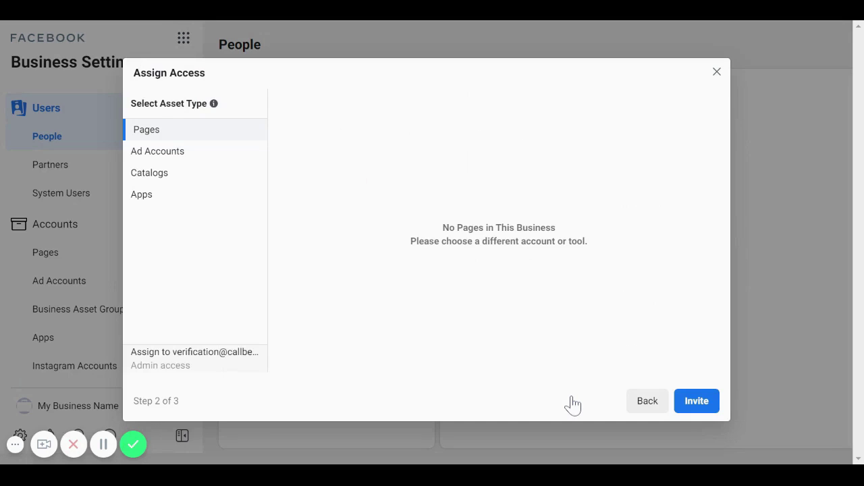
click(694, 407)
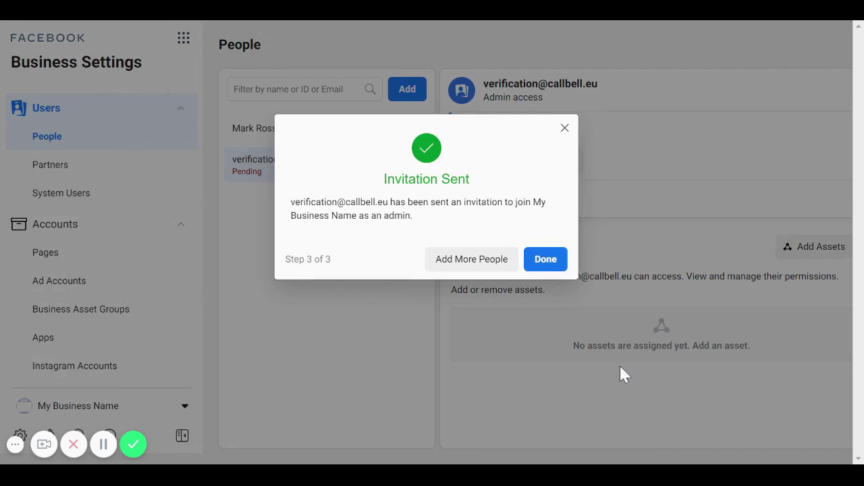
Step: Copy the pending admin's invitation link from the resend prompt without resending it
click(548, 260)
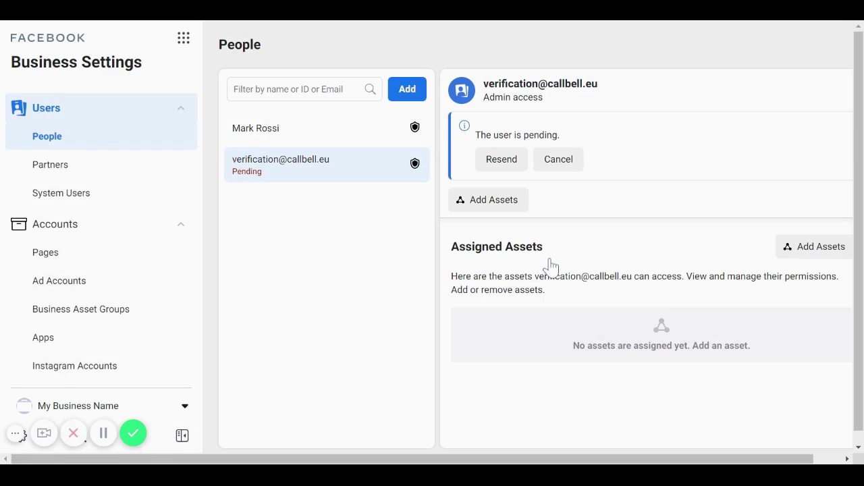
click(501, 162)
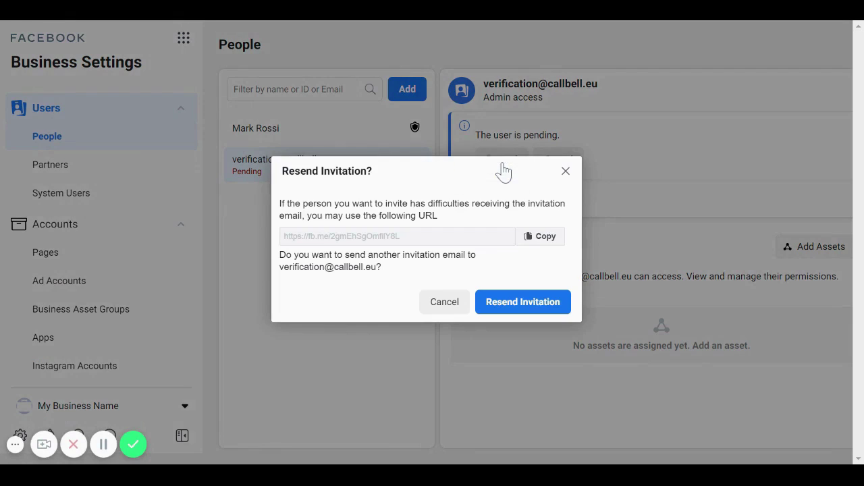
click(547, 244)
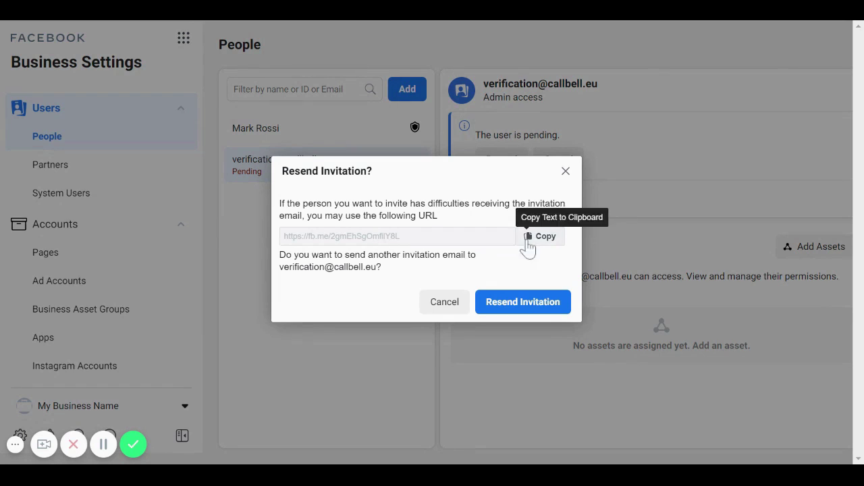
click(565, 172)
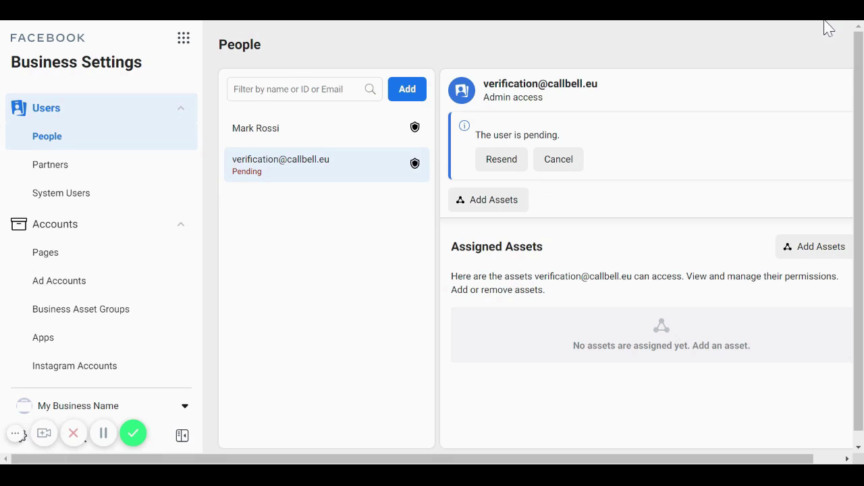
Step: Start business verification from Security Center and enter the legal name MY BUSINESS NAME
scroll(81, 229, down, 5)
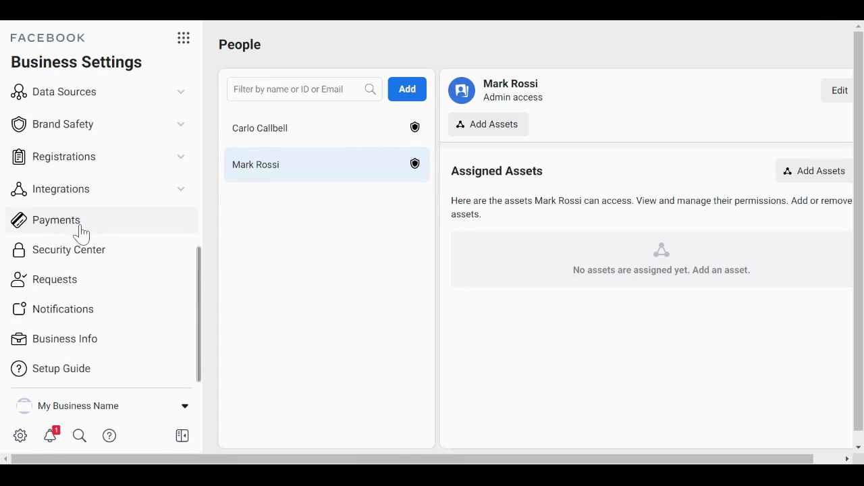
click(84, 258)
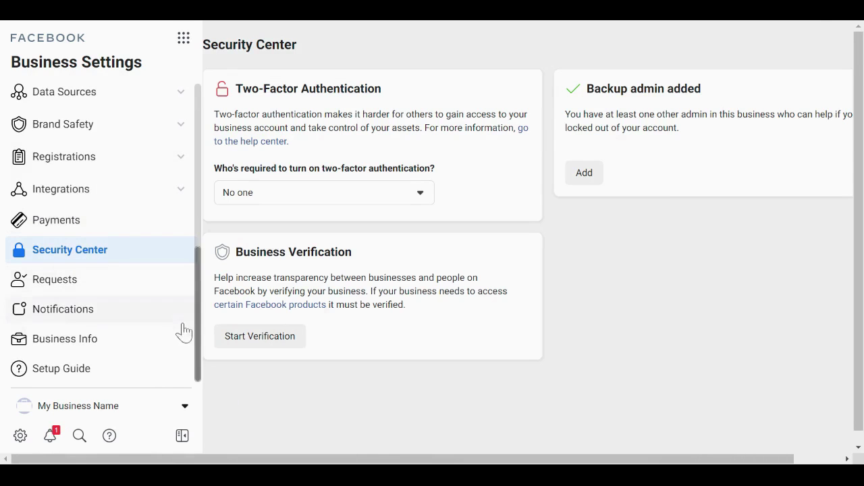
click(250, 340)
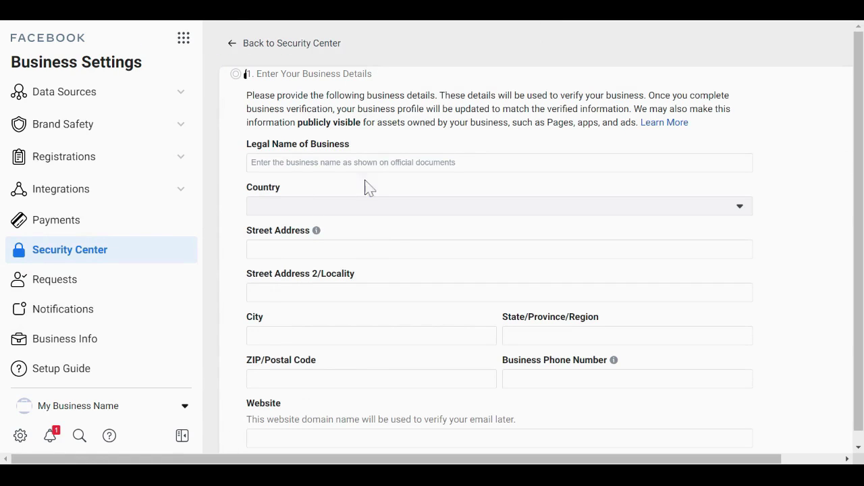
click(335, 162)
text(MY BUSINESS NAME)
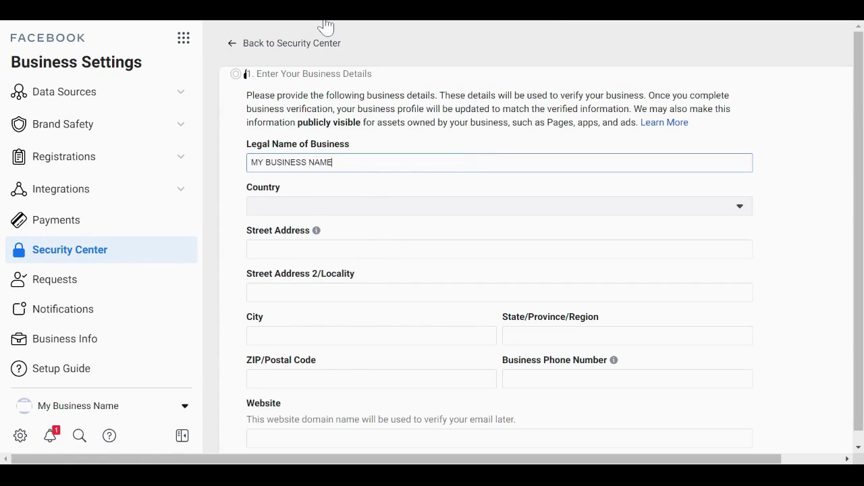
click(325, 26)
Step: Fill in the business street address, country United States, city and state
key(Tab)
key(Tab)
click(286, 209)
text(uni)
click(289, 247)
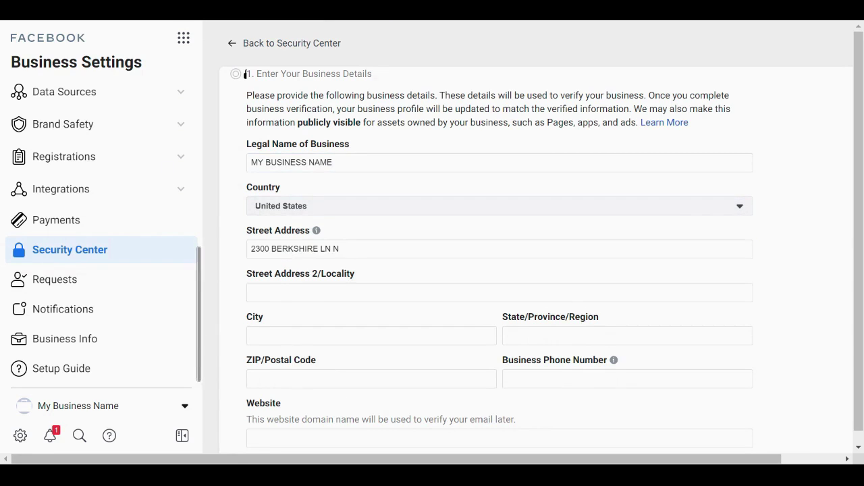
key(Tab)
text(MINNEAPOLIS)
key(Tab)
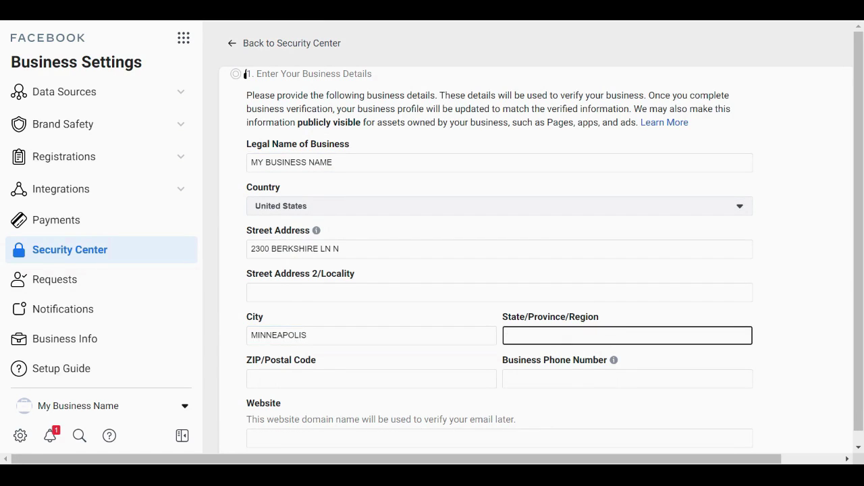
text(MA)
click(426, 27)
Step: Enter the business ZIP/postal code and business phone number
scroll(256, 304, down, 1)
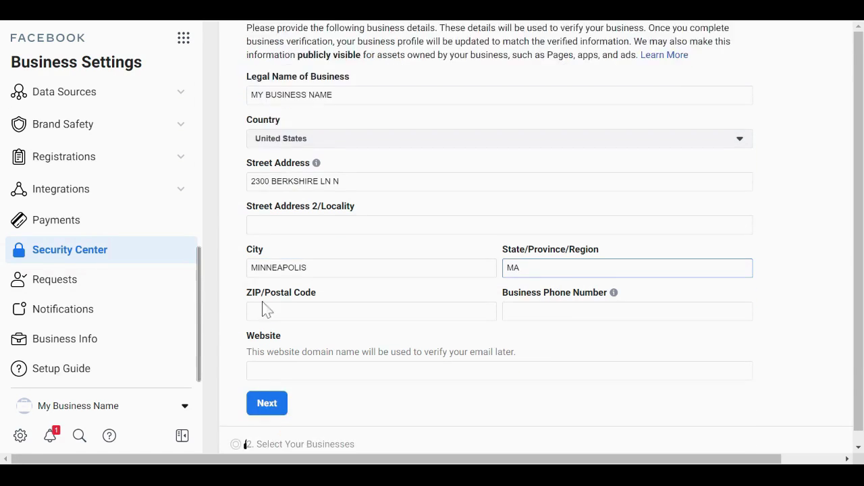
click(272, 311)
text(55441-4575)
click(492, 148)
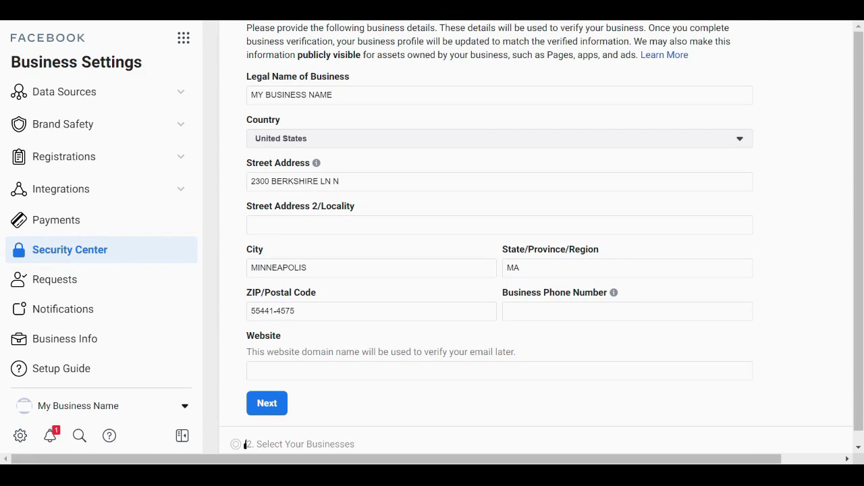
click(546, 314)
click(244, 445)
click(304, 370)
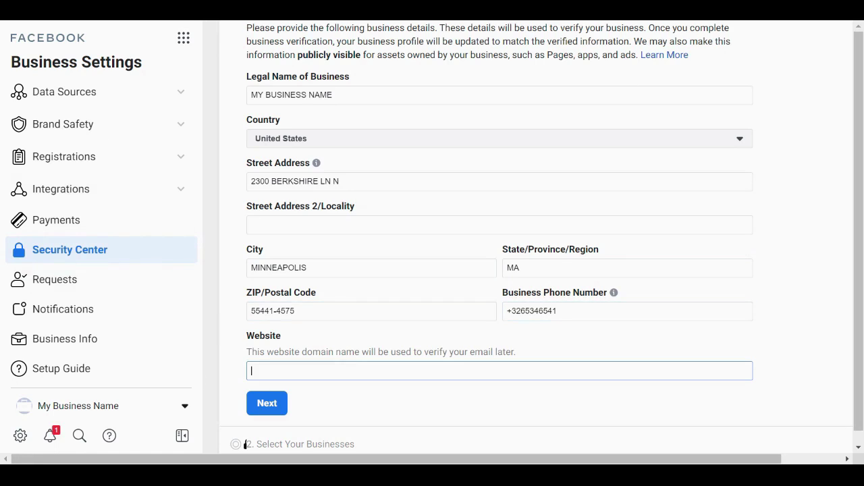
text(http://mybusiness.com/)
scroll(339, 299, down, 1)
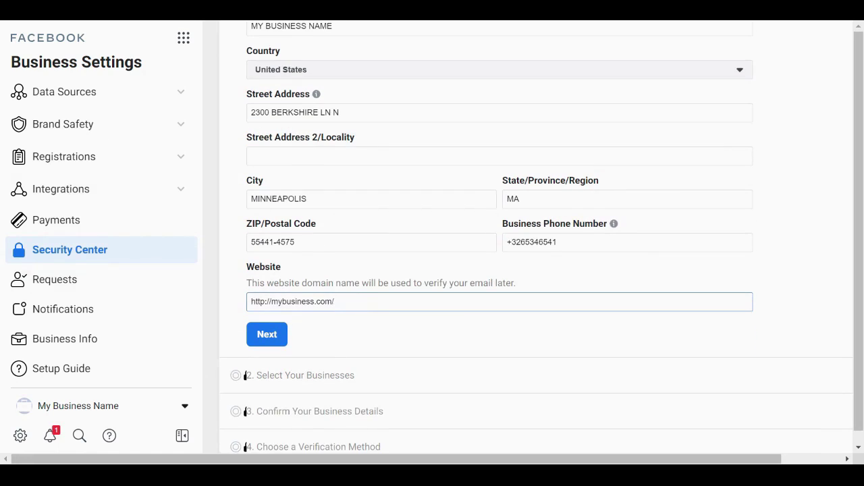
click(274, 341)
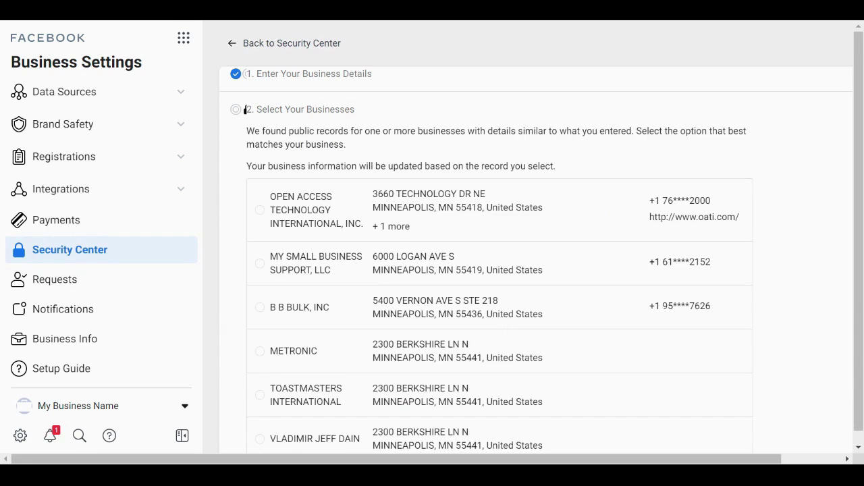
scroll(414, 228, down, 3)
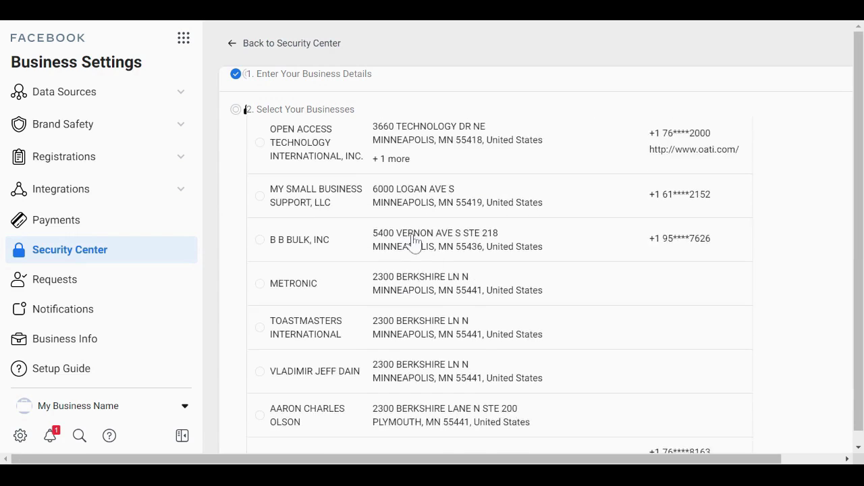
scroll(414, 241, down, 2)
scroll(414, 242, down, 2)
scroll(414, 241, down, 1)
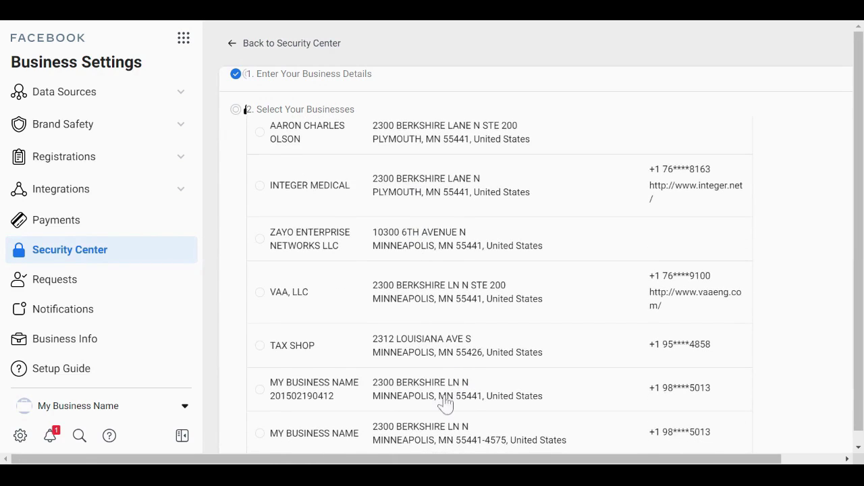
click(260, 390)
Step: Confirm the record's business details, then return to the '2. Select Your Businesses' step
scroll(452, 314, down, 2)
scroll(466, 316, down, 1)
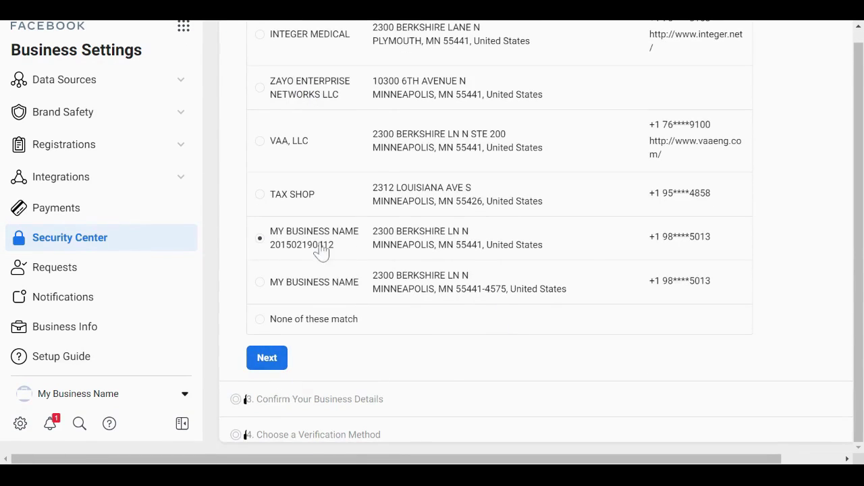
click(268, 359)
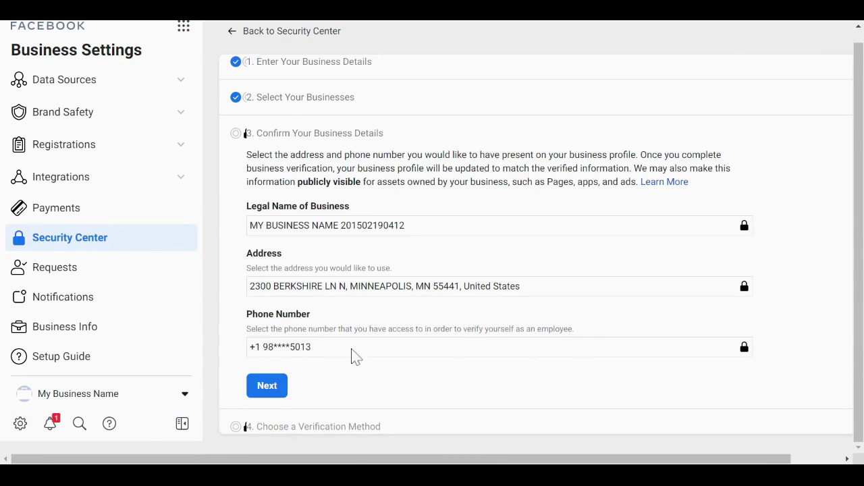
click(272, 397)
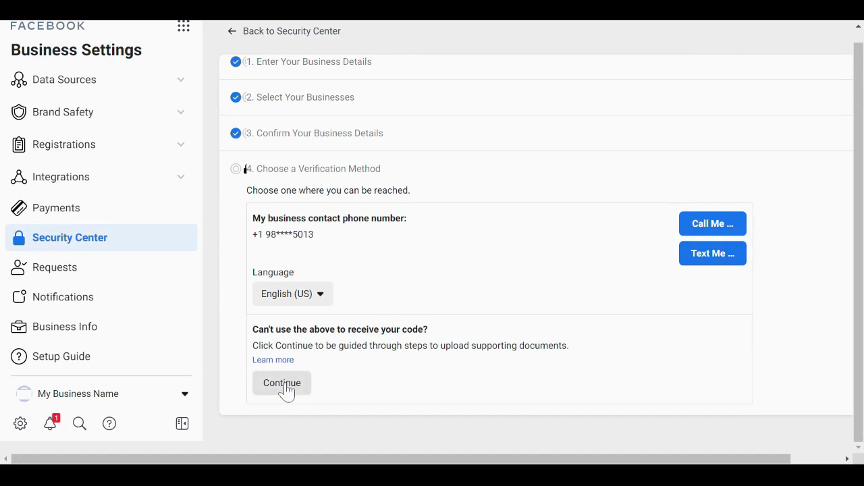
click(318, 98)
Step: Declare that none of the listed business records match
scroll(344, 250, down, 5)
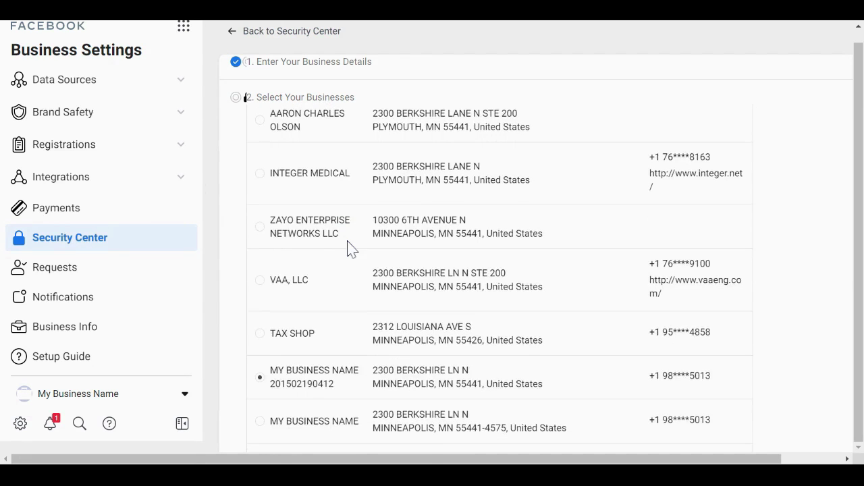
scroll(376, 274, down, 2)
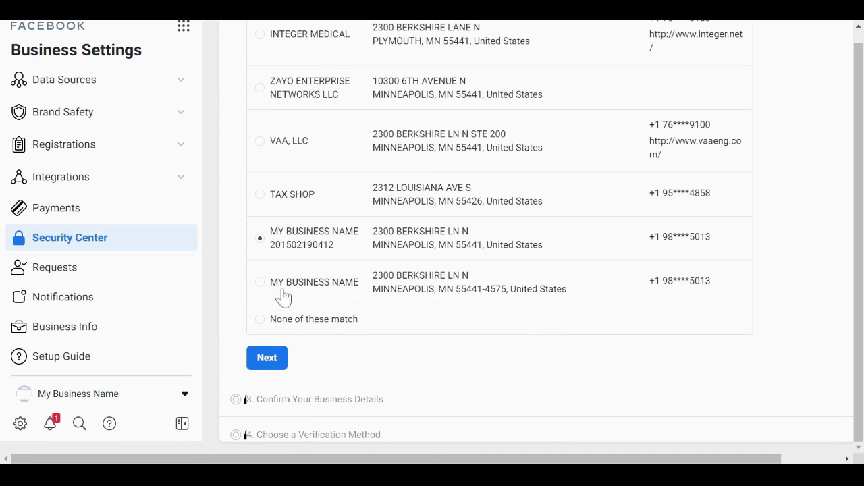
click(299, 327)
click(270, 370)
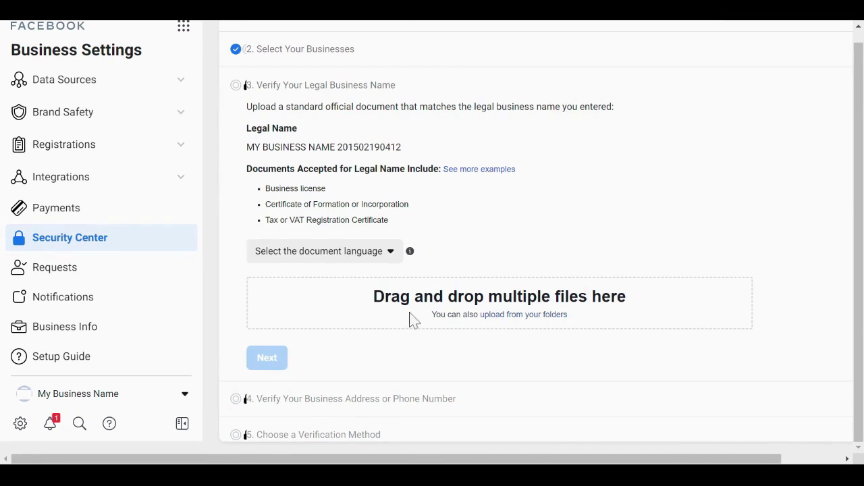
Step: Upload Bank Statement.pdf and Government License.pdf as English (US) legal-name documents
click(358, 263)
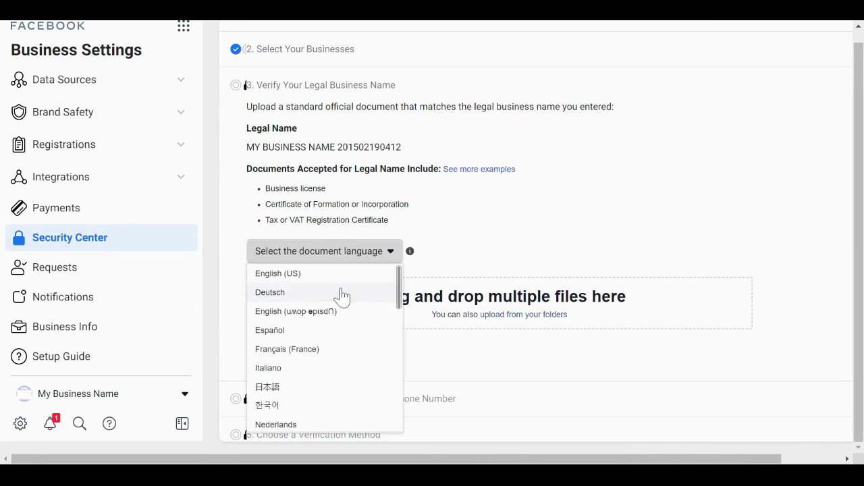
click(331, 276)
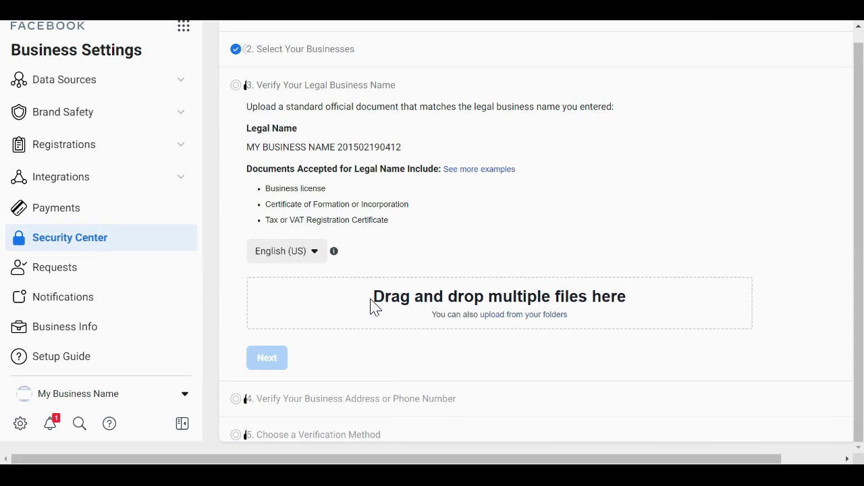
click(540, 317)
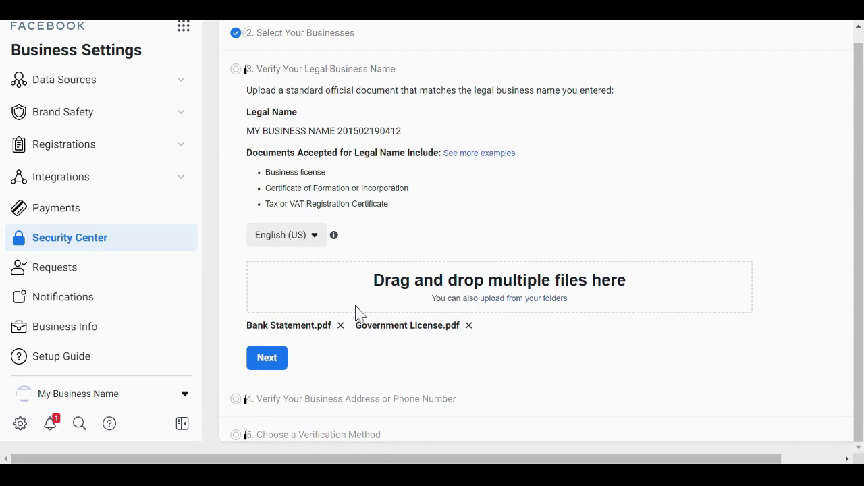
click(266, 358)
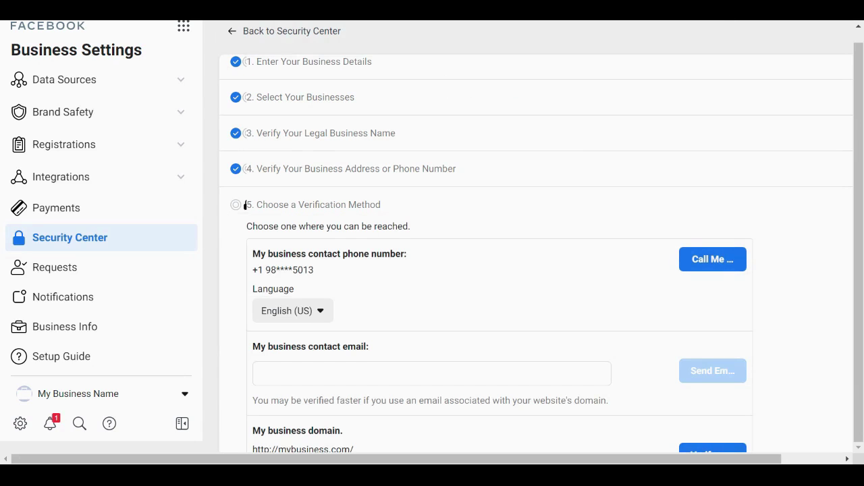
Step: Enter the business contact email address and send the verification email to it
scroll(384, 318, down, 1)
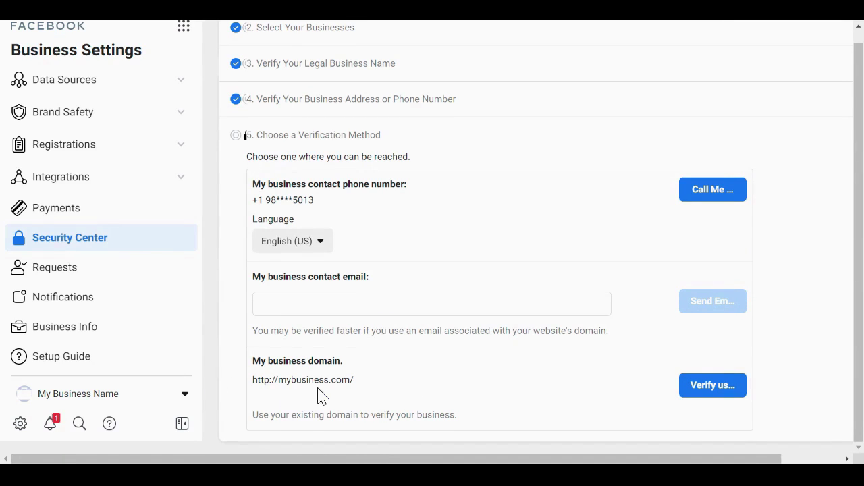
click(291, 311)
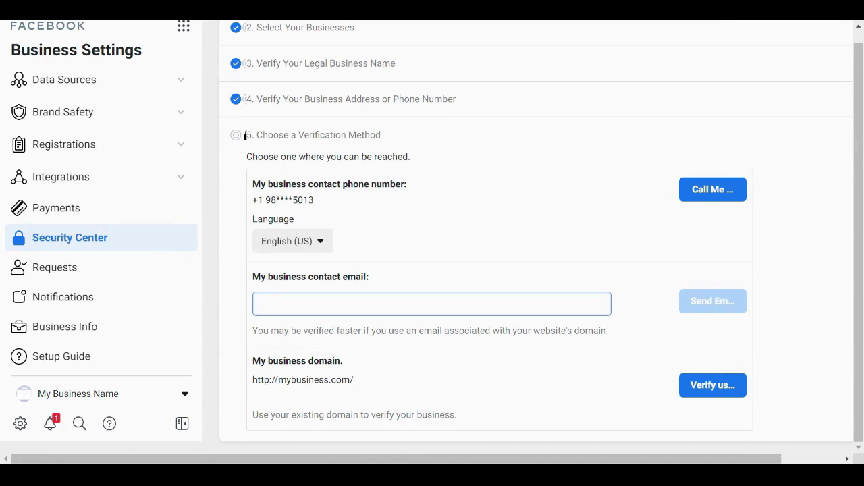
text(myname@mybusiness.com)
click(712, 314)
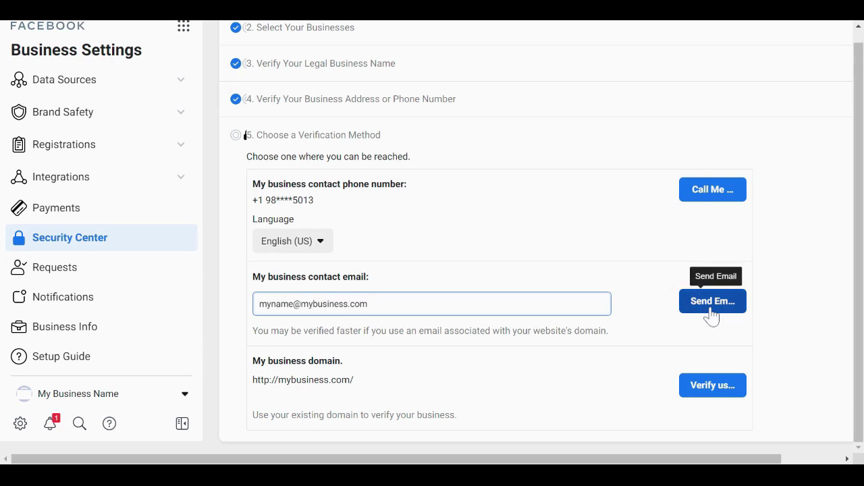
click(713, 302)
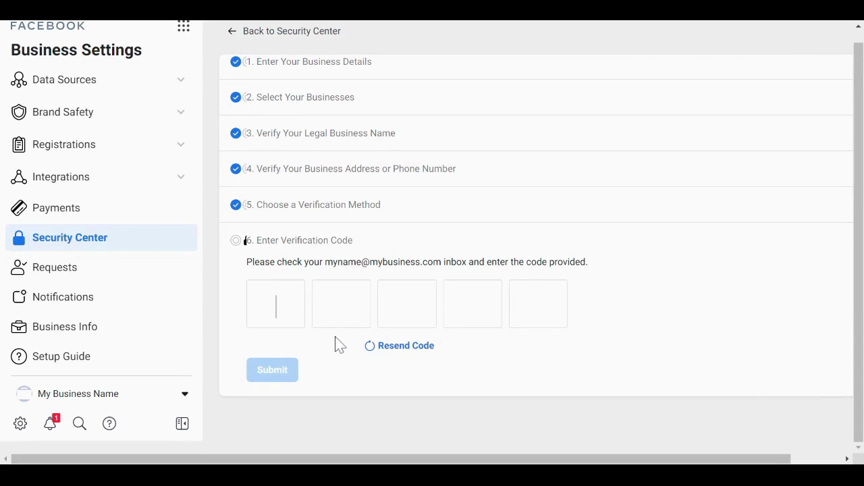
Step: Fill the code boxes with the five-digit verification code from the email
mouse_move(325, 262)
mouse_down()
mouse_move(395, 263)
mouse_move(439, 277)
mouse_move(433, 263)
mouse_up()
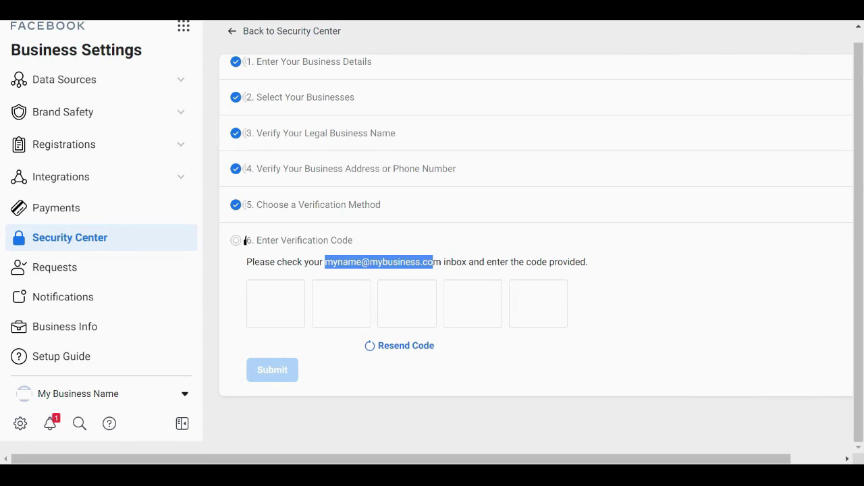
click(309, 312)
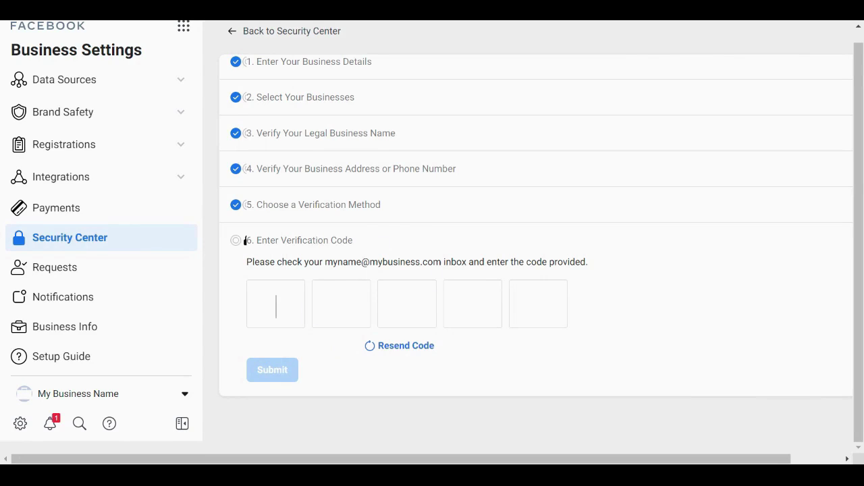
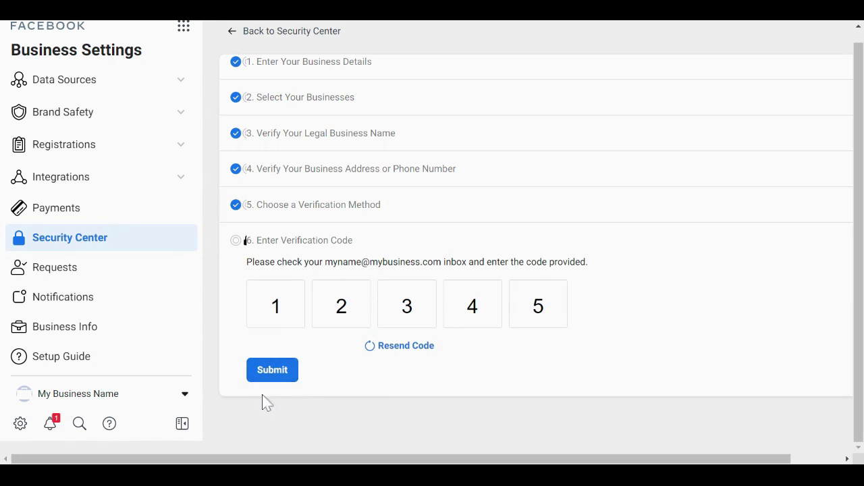